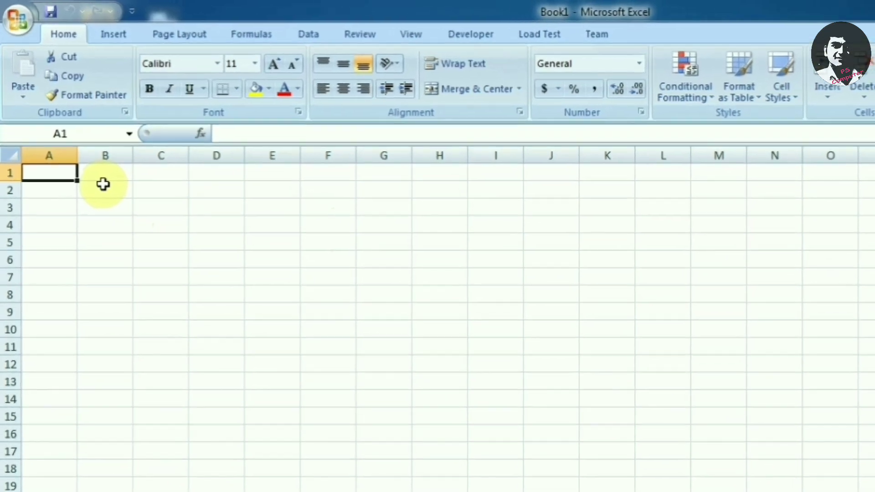
Step: Enter a long string of a's in A1 and widen column A to fit it
type("aaaaa")
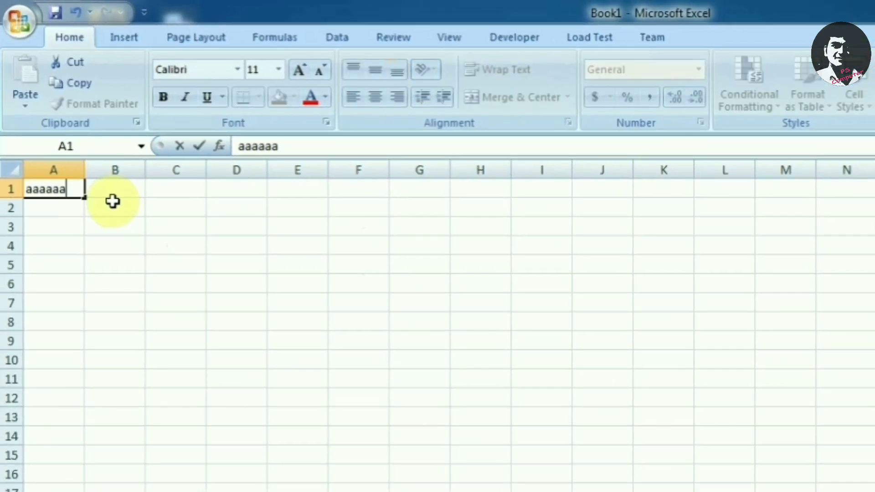
type("aaaaaaaa")
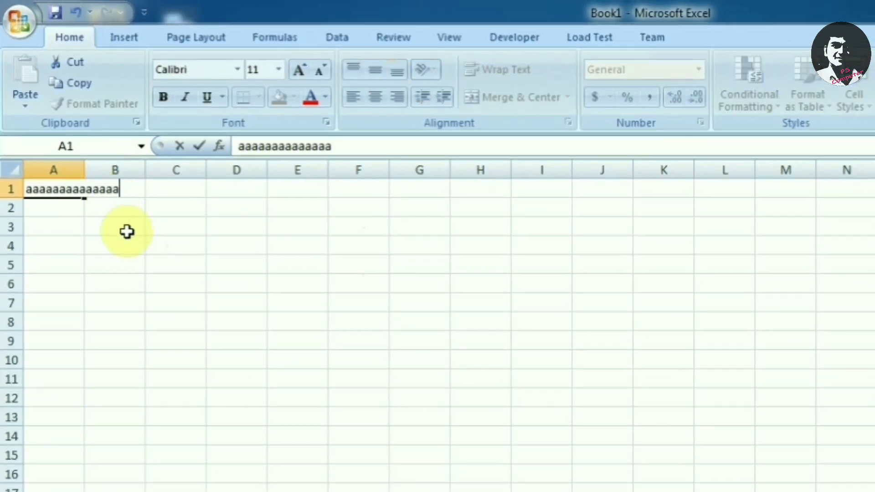
left_click(119, 227)
left_click_drag(82, 168, 125, 168)
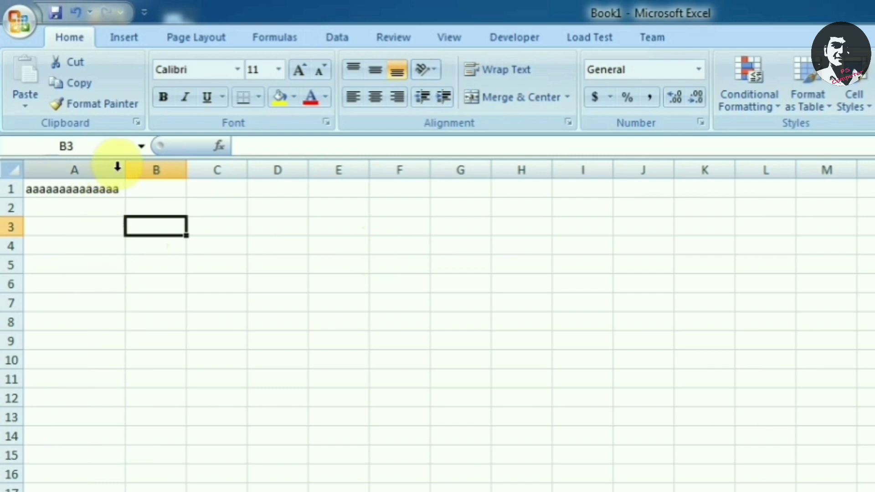
left_click_drag(124, 170, 127, 171)
left_click(75, 175)
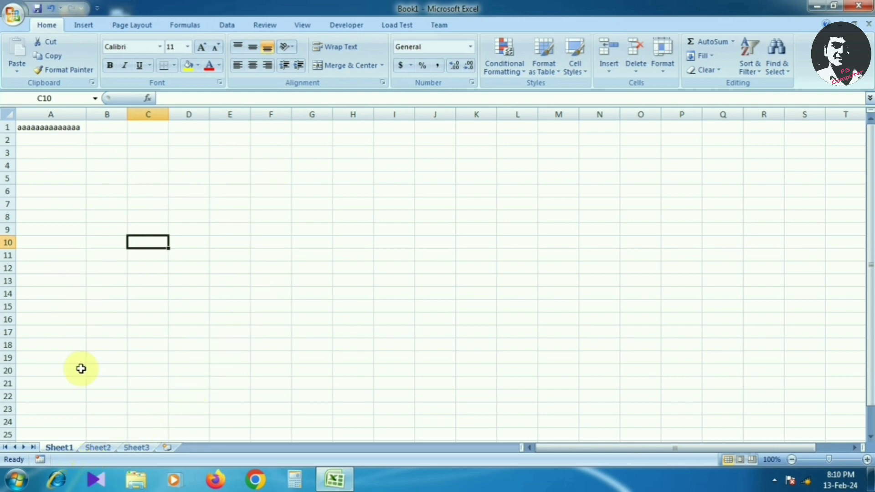
Step: Open Sheet1's code window using View Code from the sheet tab's context menu
right_click(61, 452)
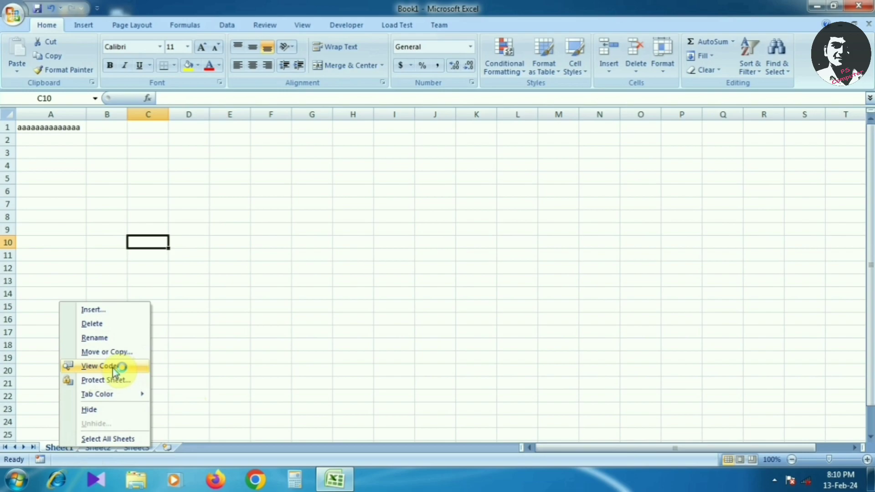
left_click(113, 367)
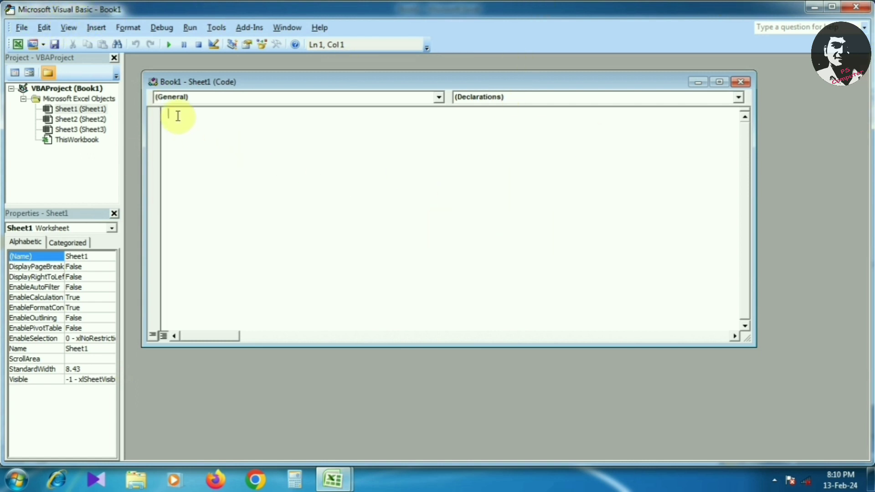
Step: Add a Worksheet_SelectionChange procedure running cells.EntireColumn.AutoFit, then close the VBA editor
left_click(439, 97)
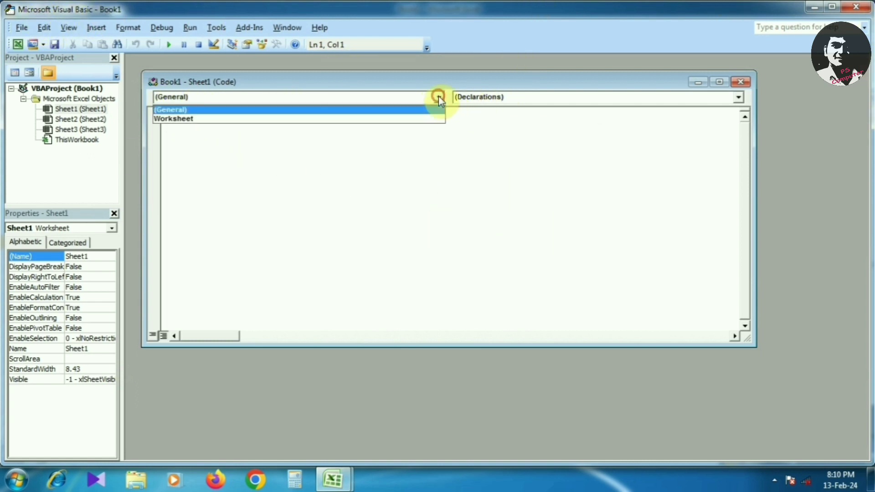
left_click(196, 120)
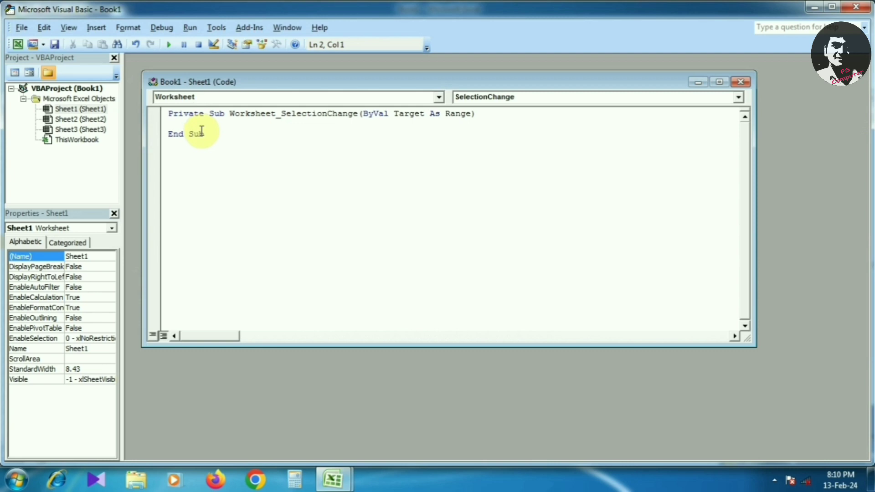
type("cells")
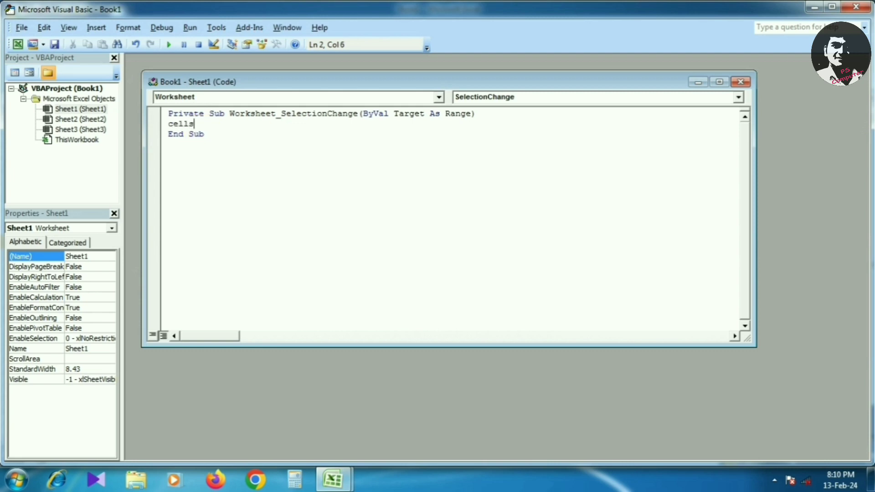
type(".ent")
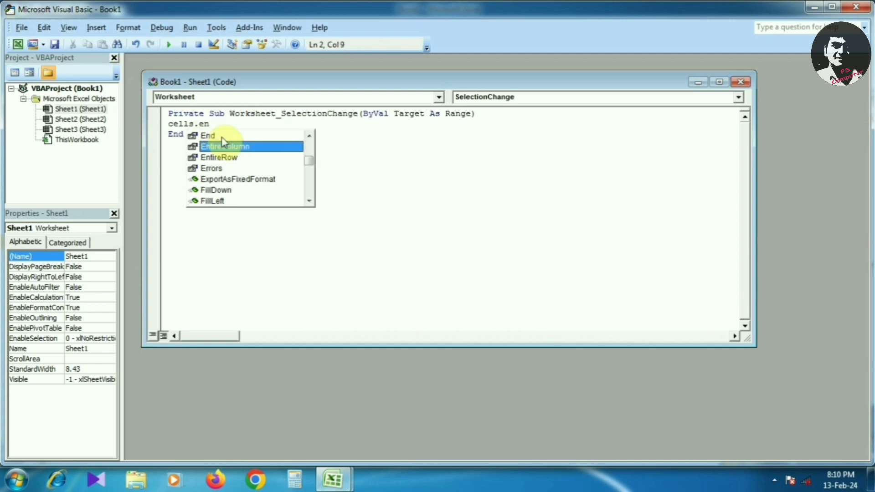
key("Tab")
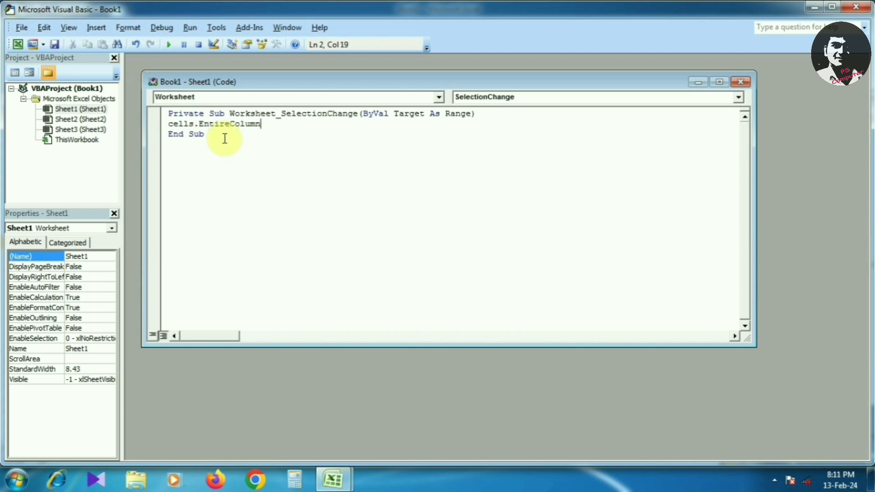
type(".")
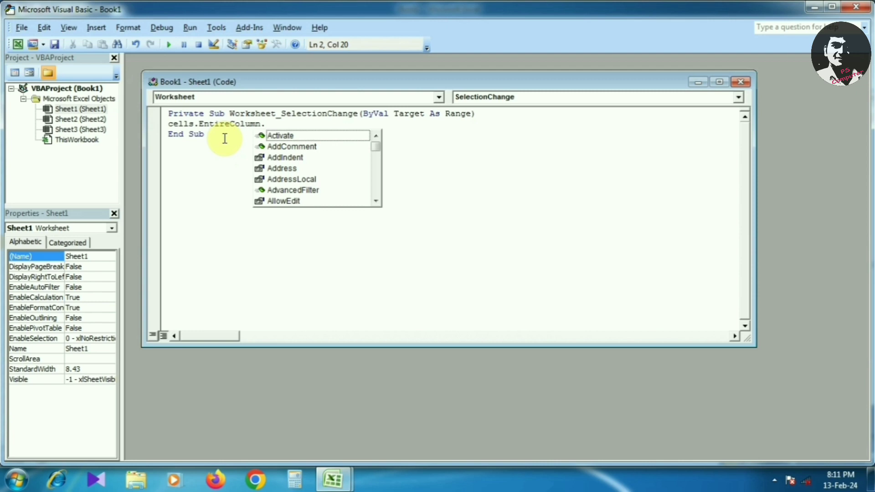
type("au")
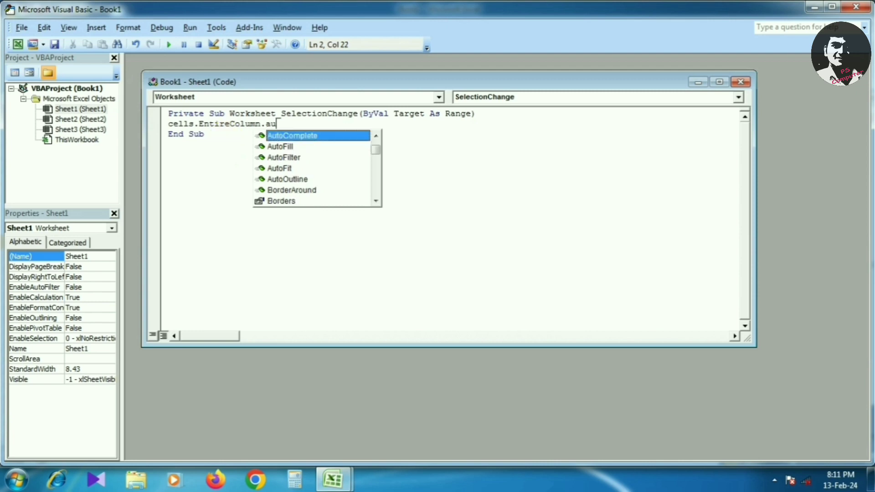
type("t")
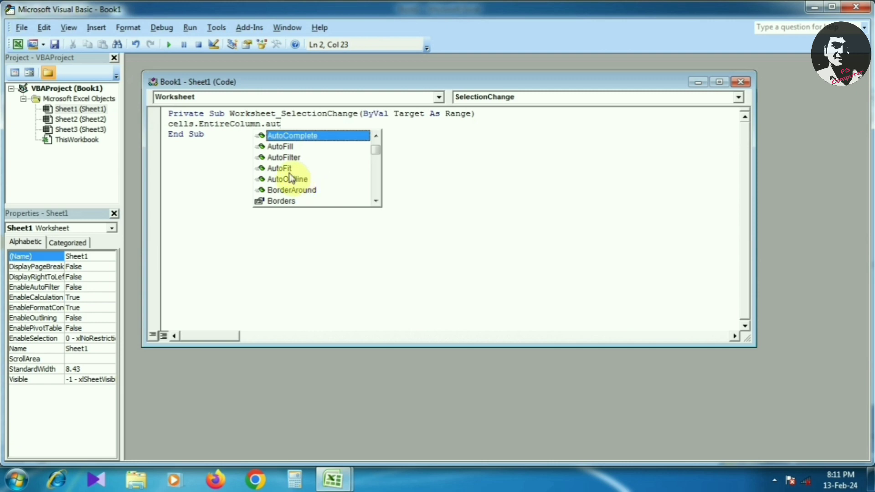
left_click(291, 170)
double_click(289, 169)
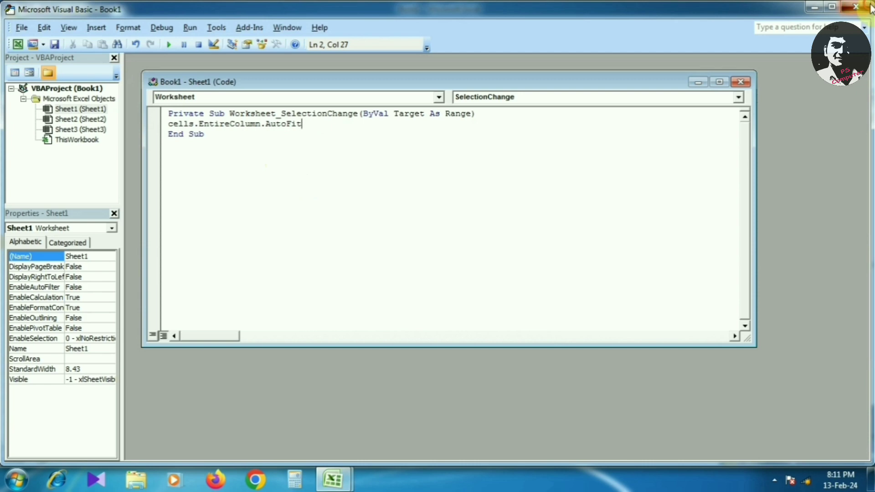
left_click(869, 6)
Step: Enter tt in C1 and rr in E1, letting the macro auto-fit the columns
left_click(159, 140)
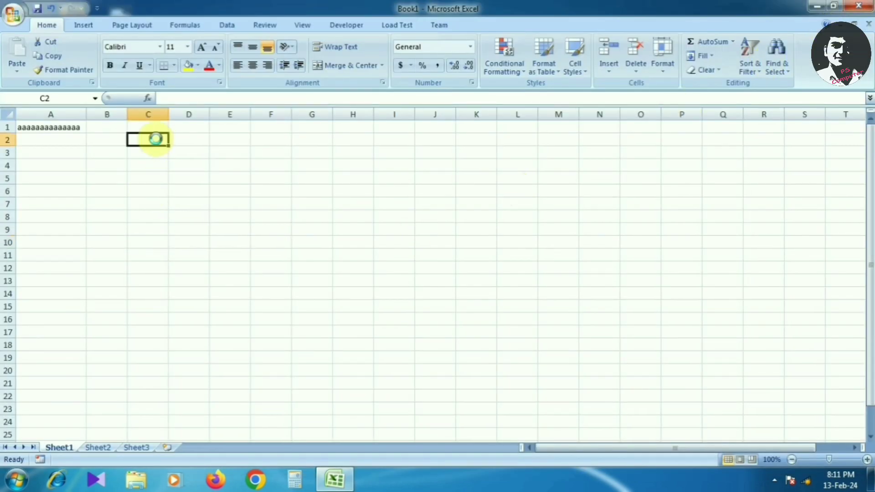
left_click(150, 128)
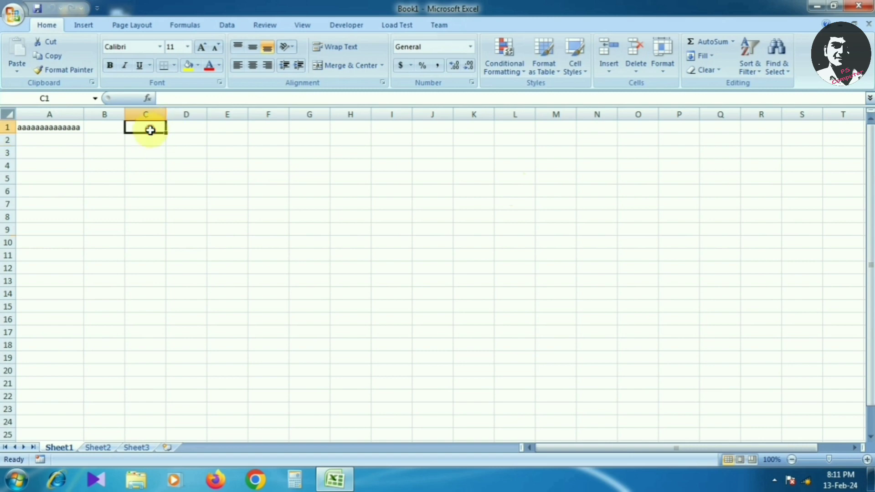
type("tt")
left_click(187, 144)
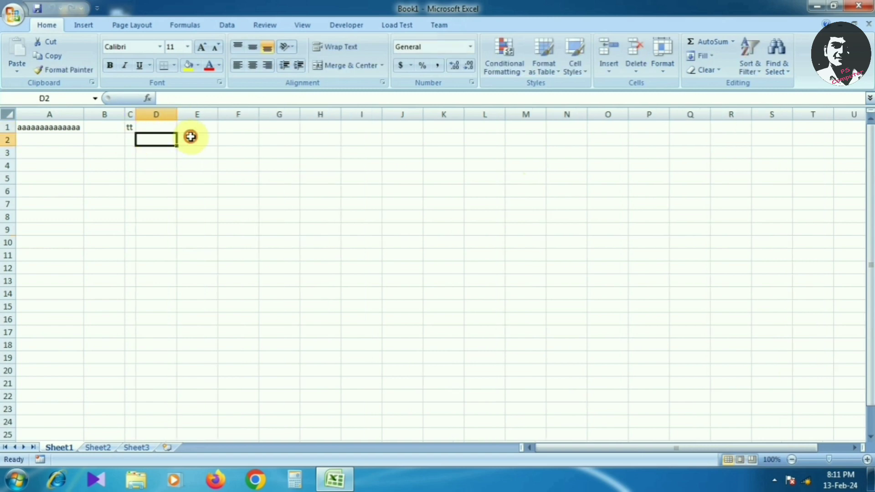
left_click(191, 140)
left_click(192, 130)
type("rr")
left_click(201, 143)
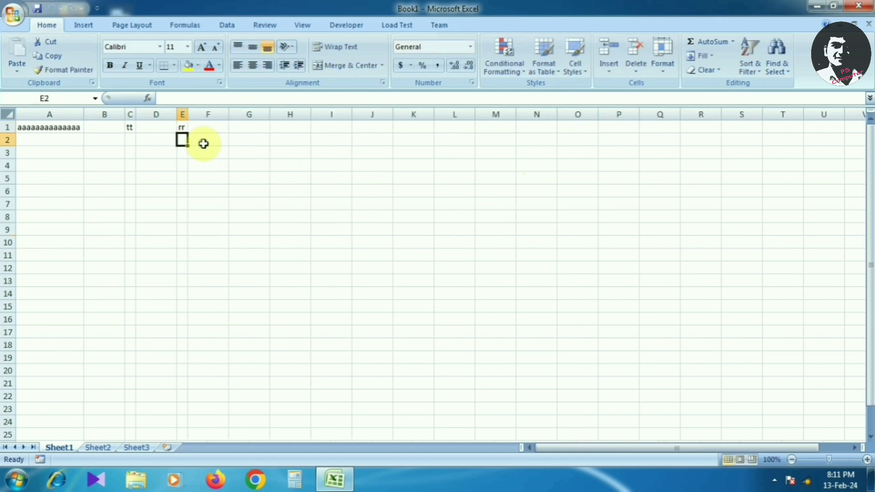
Step: Put a long run of g's in F1 and ffffffff in G1, triggering column auto-fit
left_click(204, 140)
left_click(212, 127)
type("g")
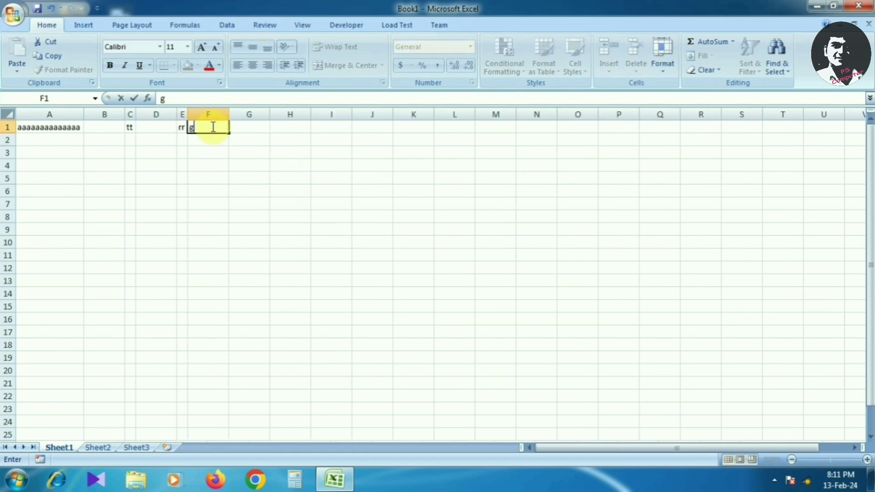
type("gggggggggggggggggggggggggggggggggggggggggggggg")
left_click(390, 171)
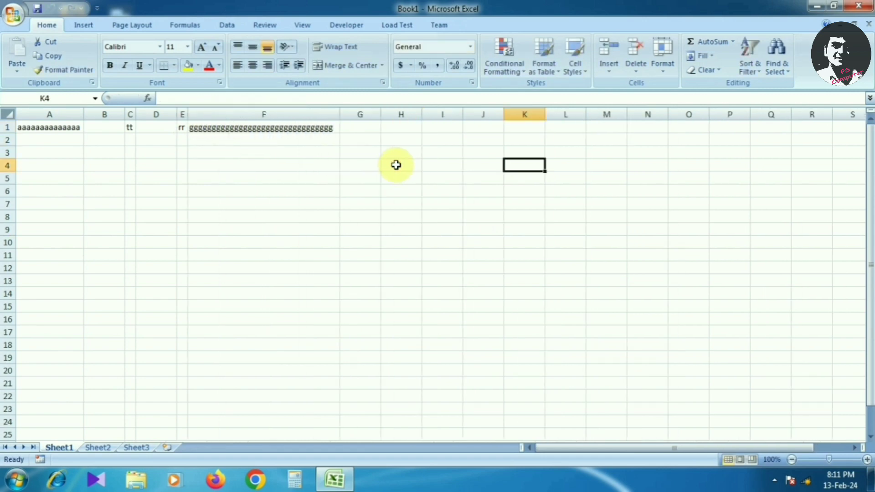
left_click(367, 128)
type("f")
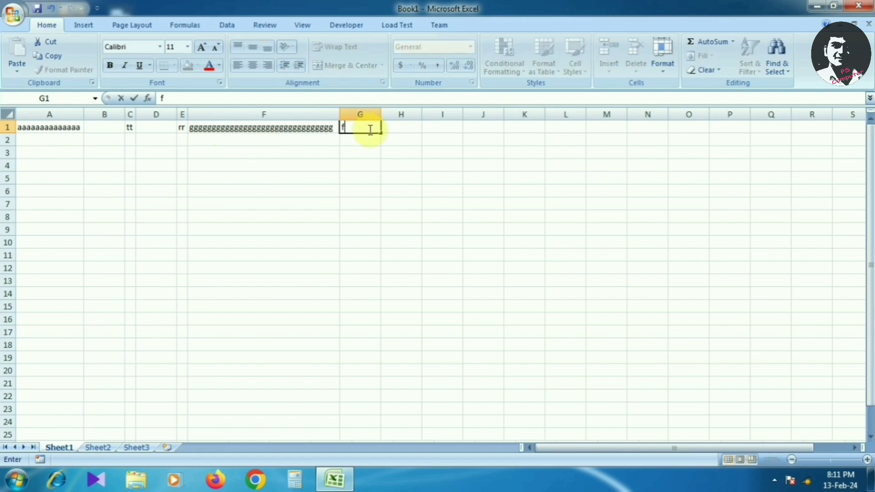
type("fffffff")
left_click(427, 169)
left_click(509, 181)
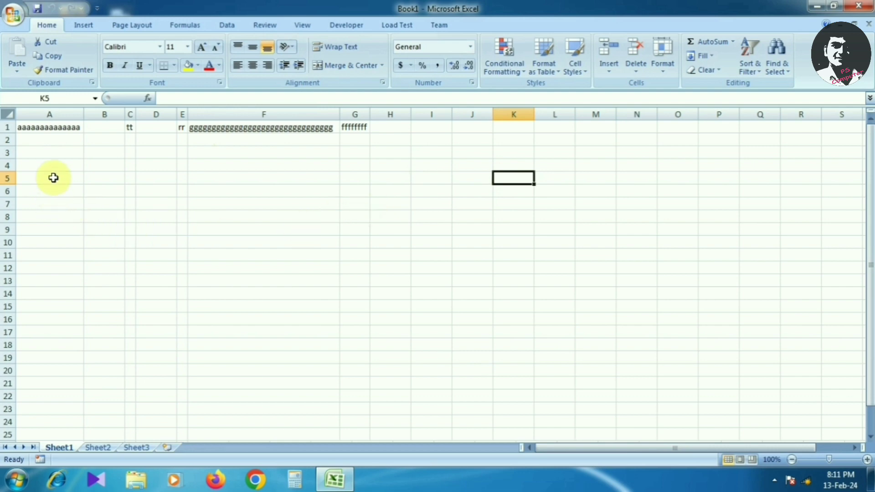
left_click(12, 21)
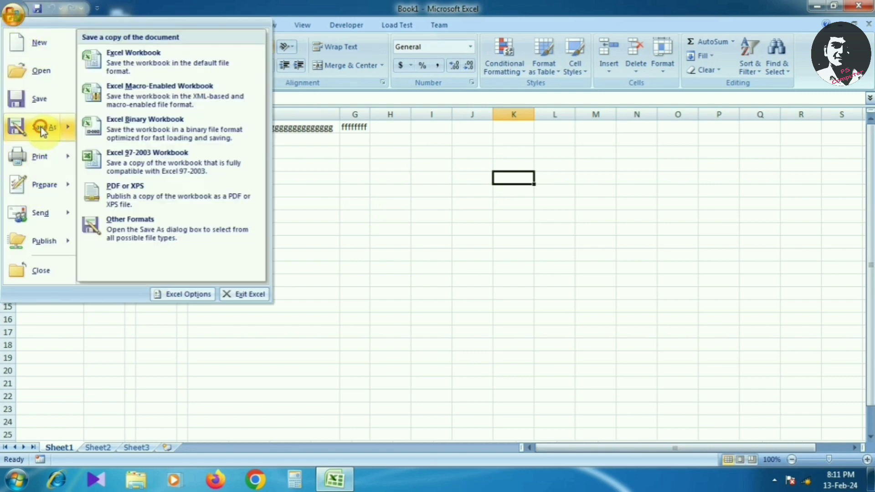
Step: Save the workbook as Book1001 in Excel Macro-Enabled Workbook format
left_click(43, 128)
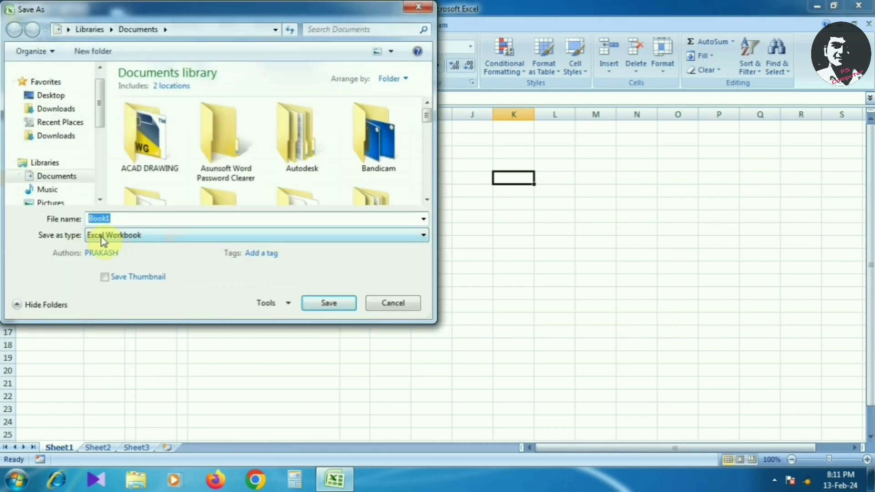
left_click(109, 236)
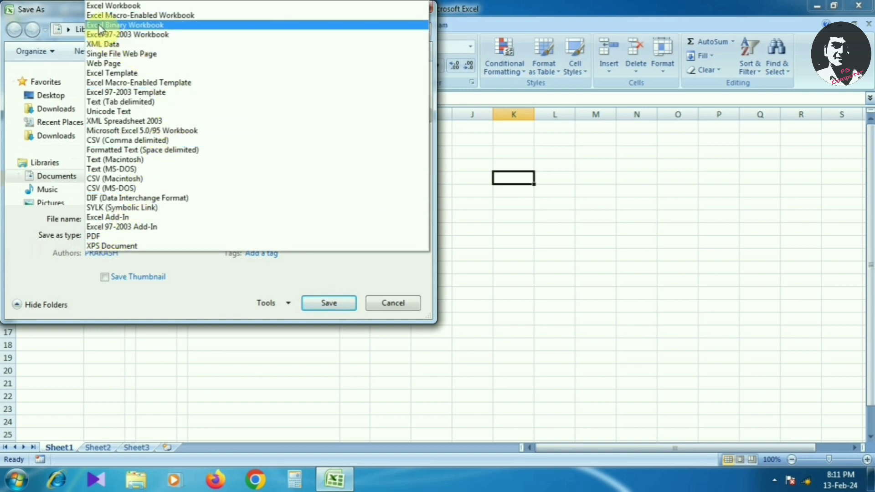
left_click(199, 17)
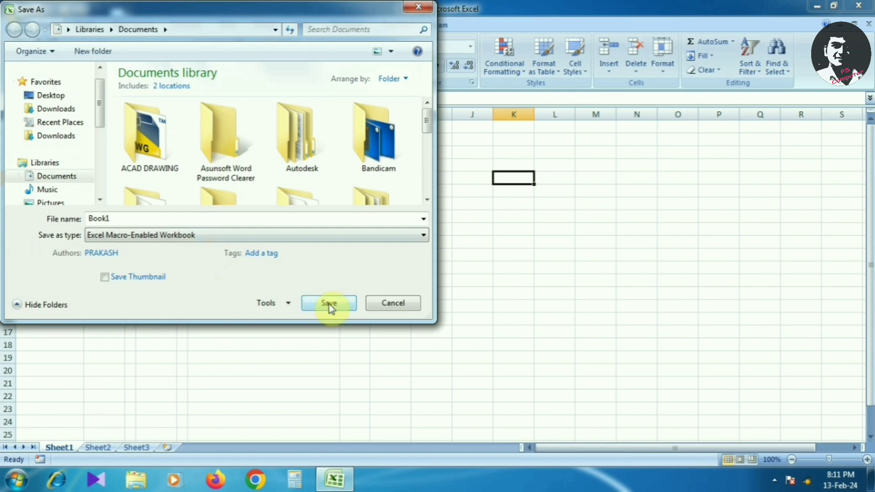
left_click(122, 221)
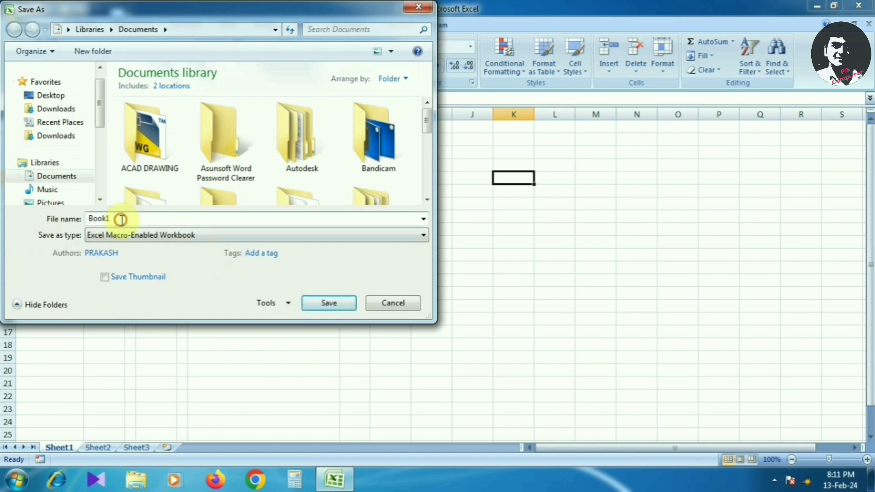
type("001")
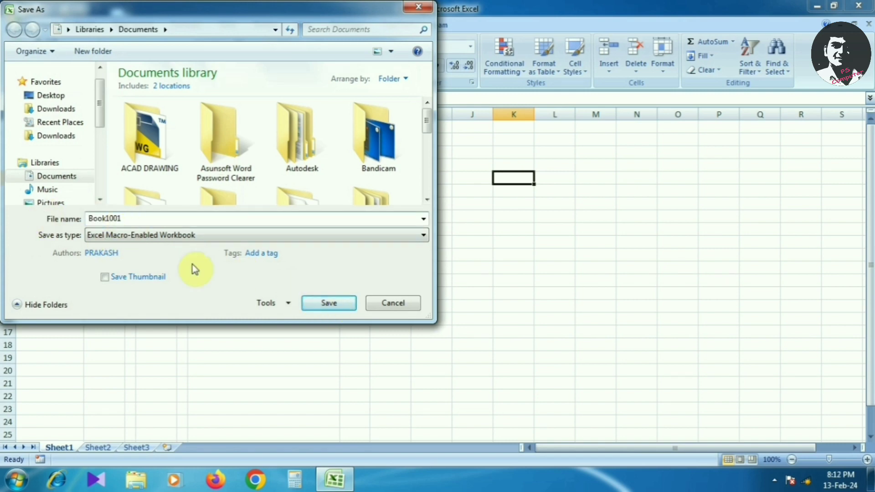
left_click(324, 304)
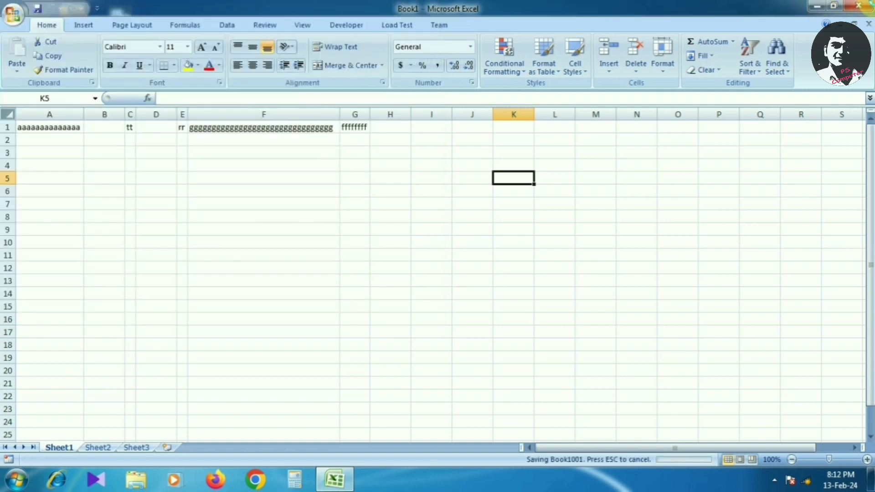
Step: Close Excel, relaunch it from the Start menu and show the recent documents
left_click(866, 5)
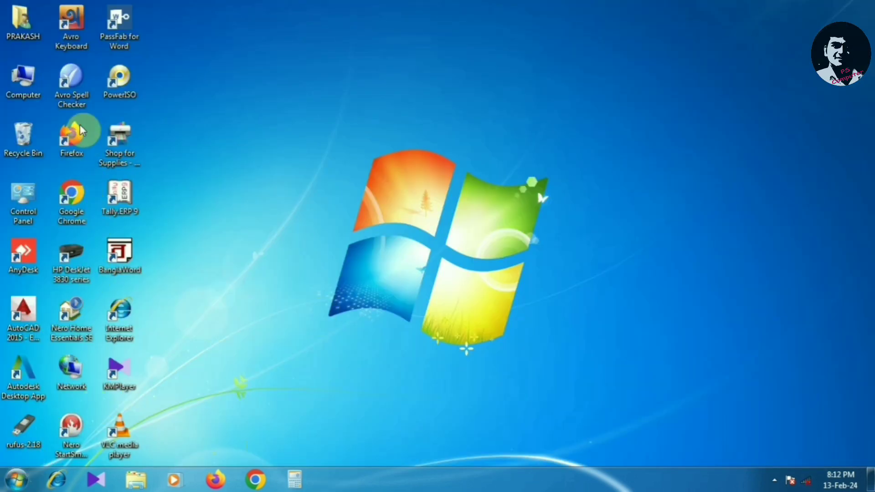
key("super")
left_click(66, 181)
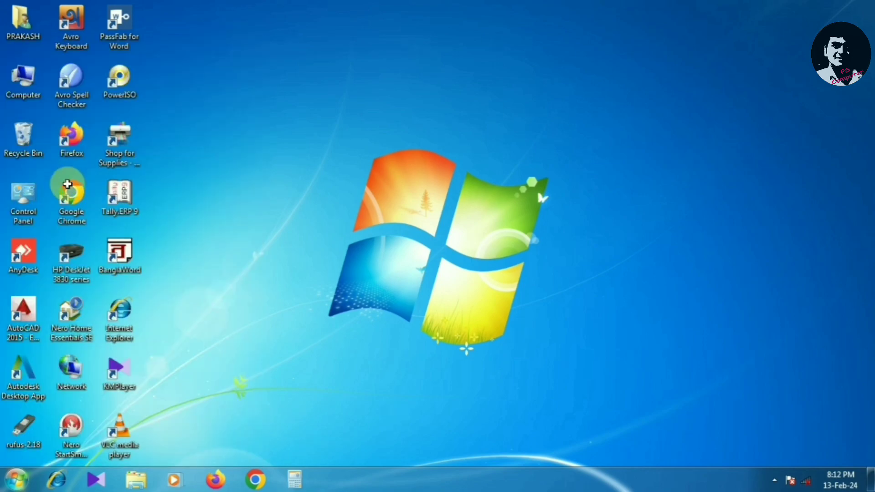
key("alt+f")
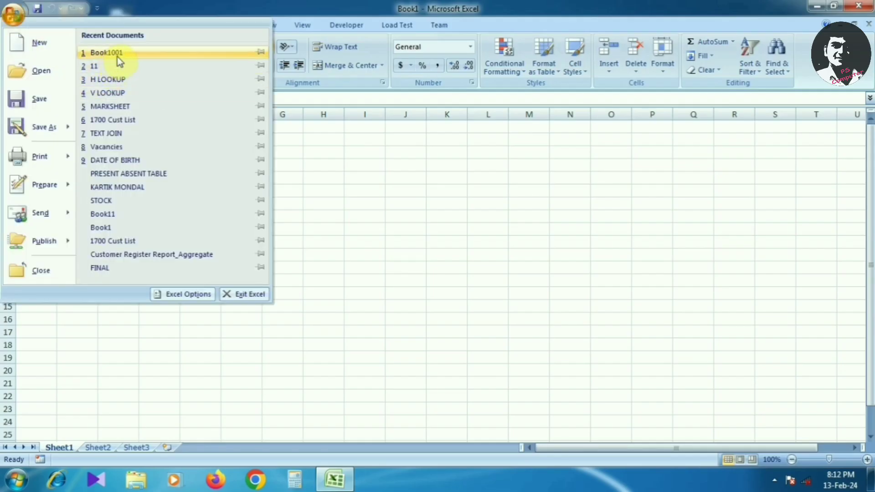
Step: Reopen Book1001 from Recent Documents and choose Enable this content in the security options
left_click(116, 54)
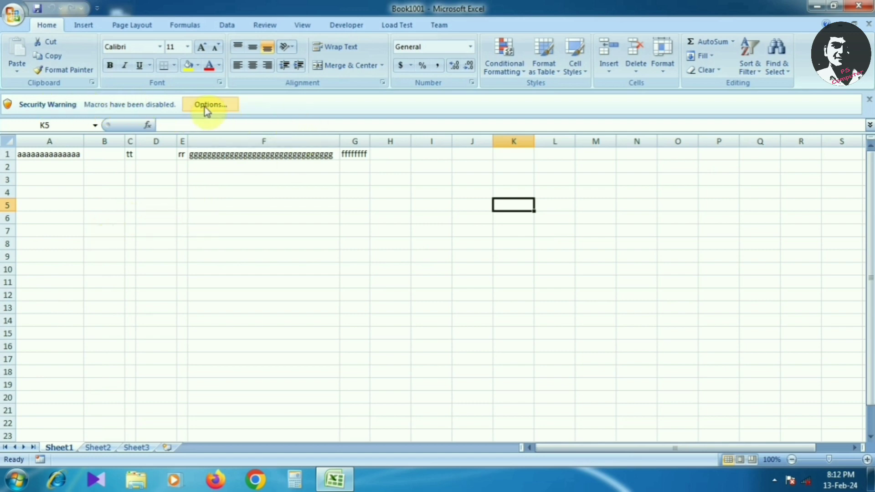
left_click(217, 107)
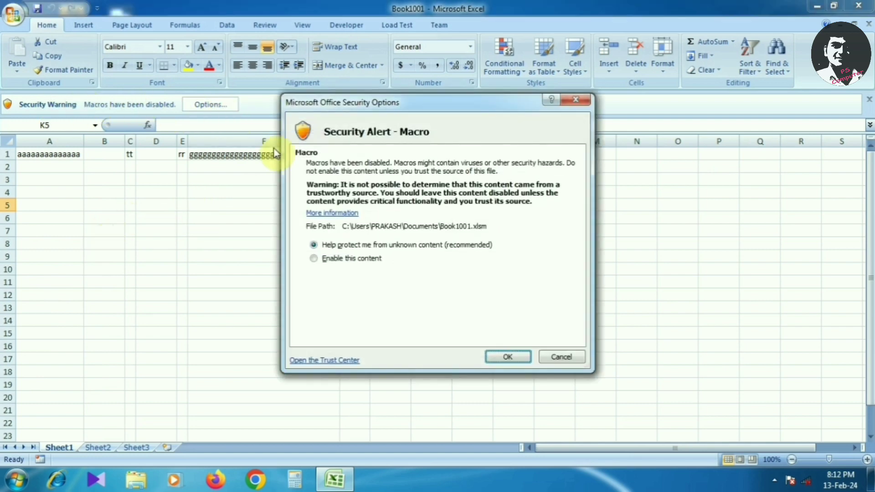
left_click(313, 260)
left_click(508, 357)
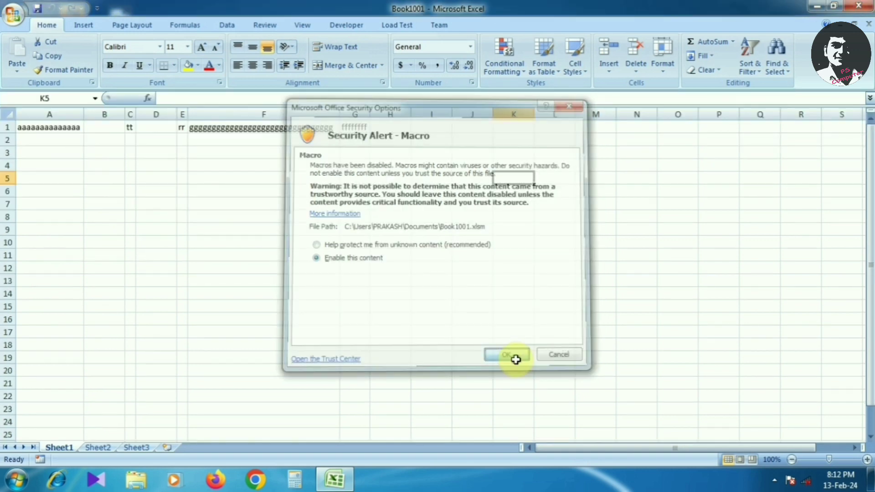
left_click(435, 128)
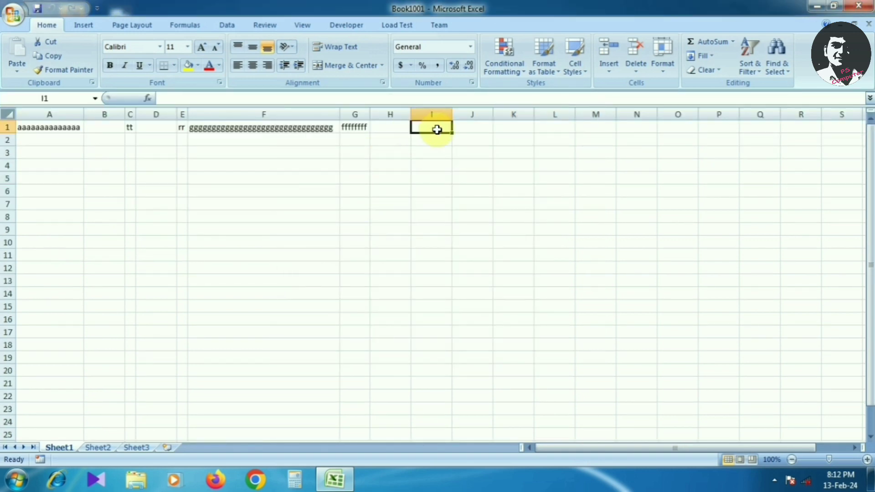
Step: Enter jjjj in I1, hhhh in K1 and jjj in L1, each column auto-fitting
type("jjjj")
left_click(487, 139)
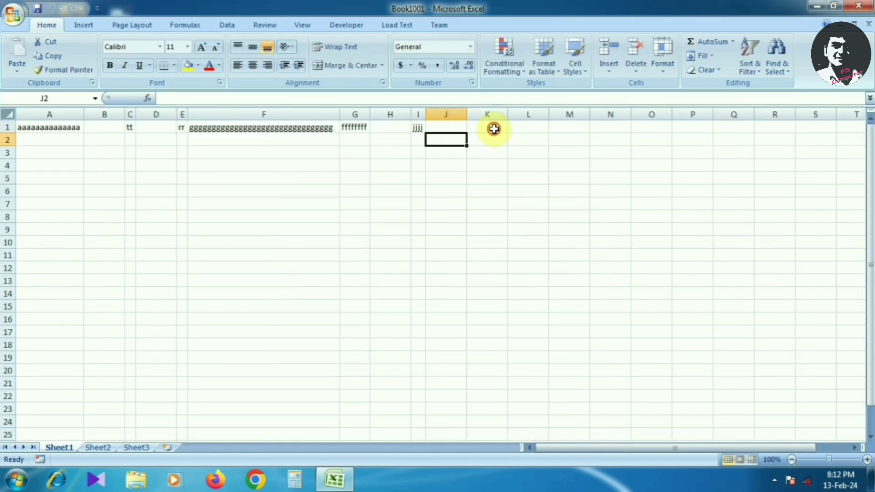
left_click(494, 129)
type("hhhh")
left_click(526, 153)
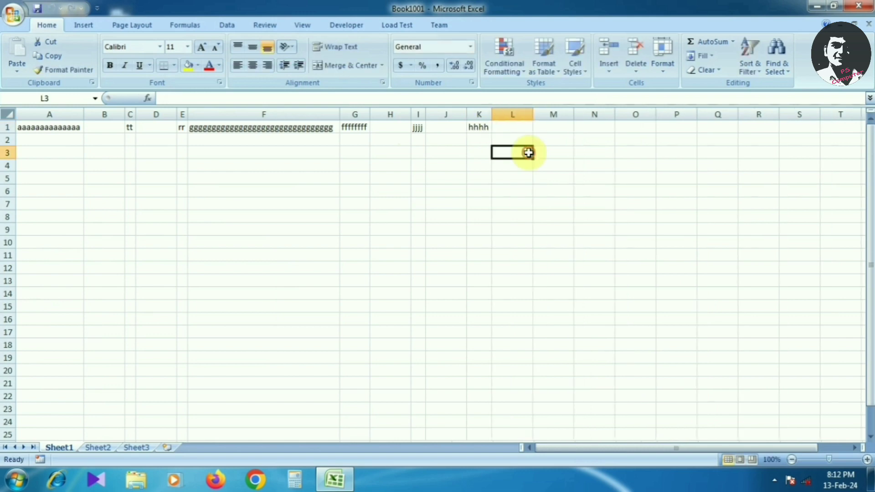
left_click(524, 126)
type("jjj")
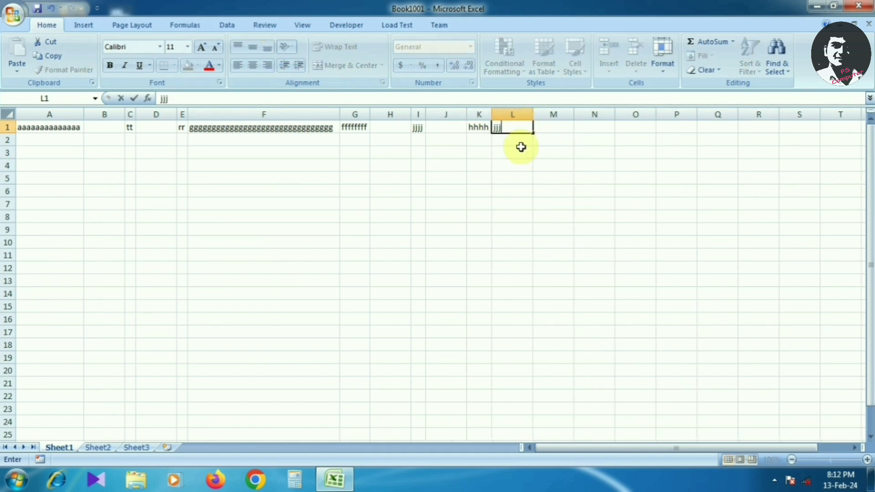
left_click(518, 153)
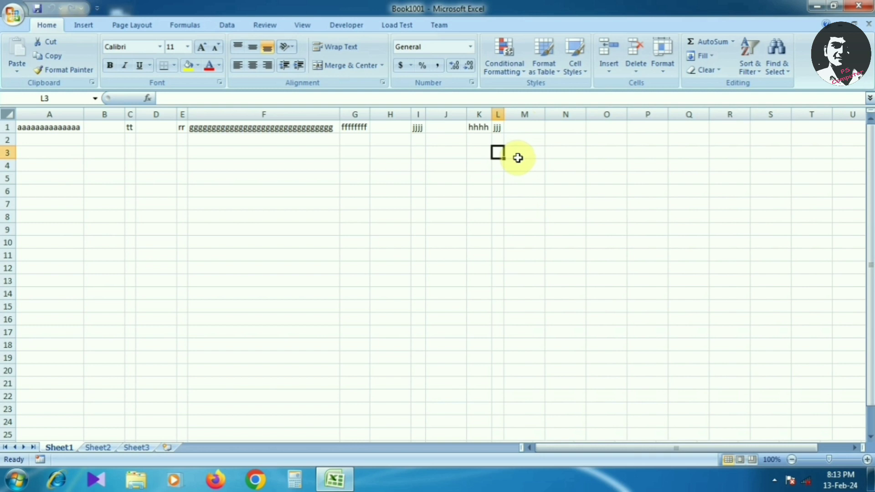